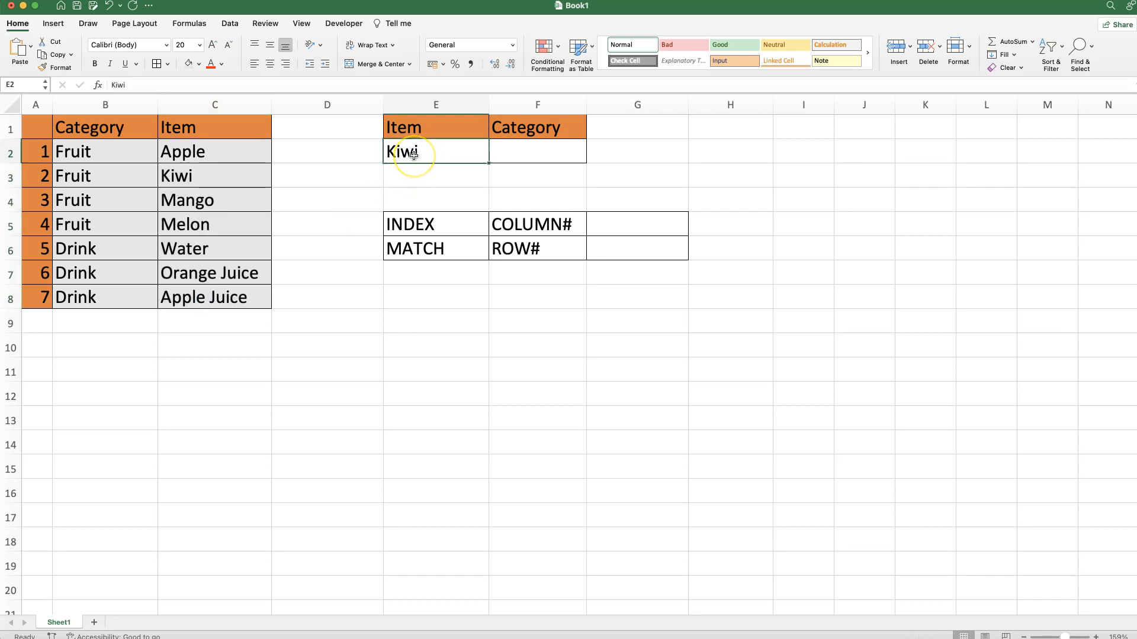
click(507, 152)
drag(113, 153, 257, 298)
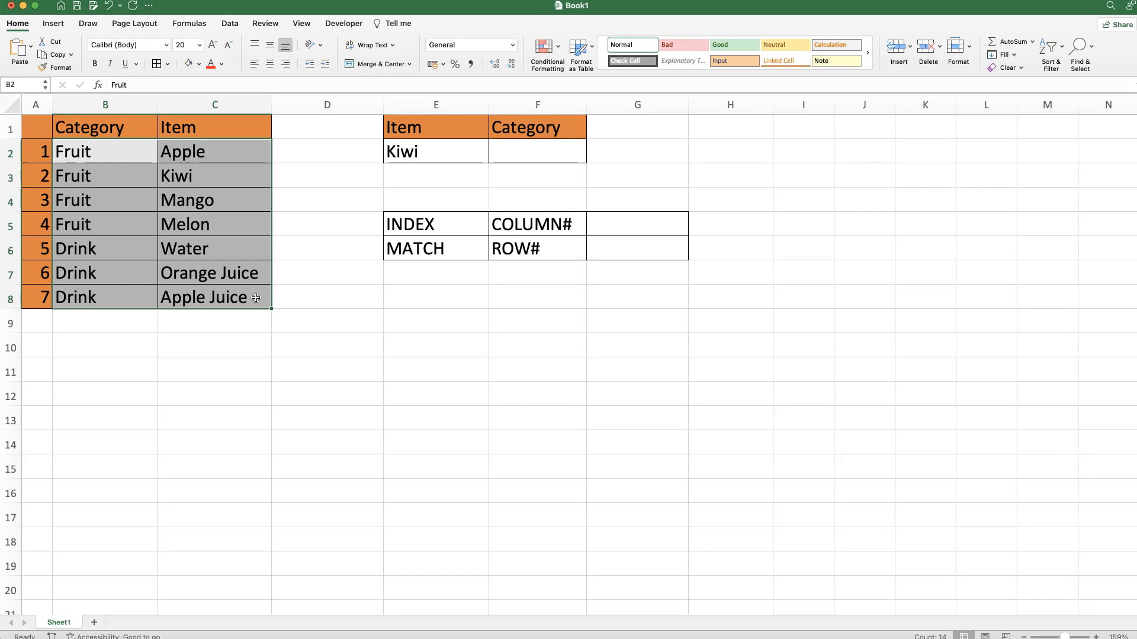
drag(424, 224, 421, 246)
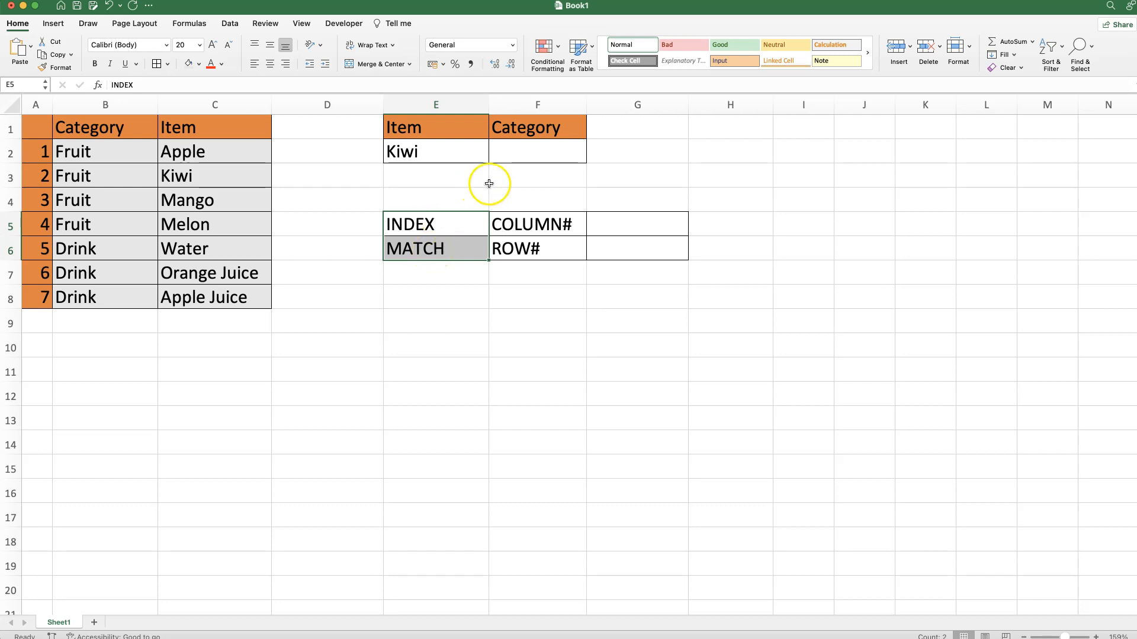
click(515, 152)
click(419, 154)
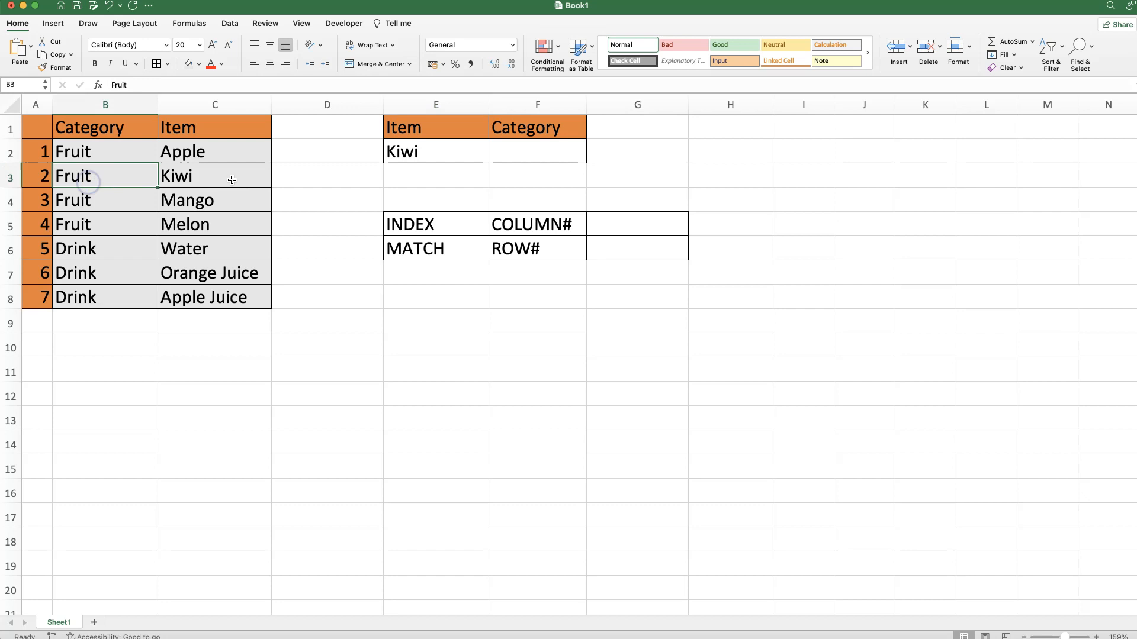
Start an INDEX formula in cell F2 and open its arguments using the array,row_num,column_num form.
click(547, 155)
text(=)
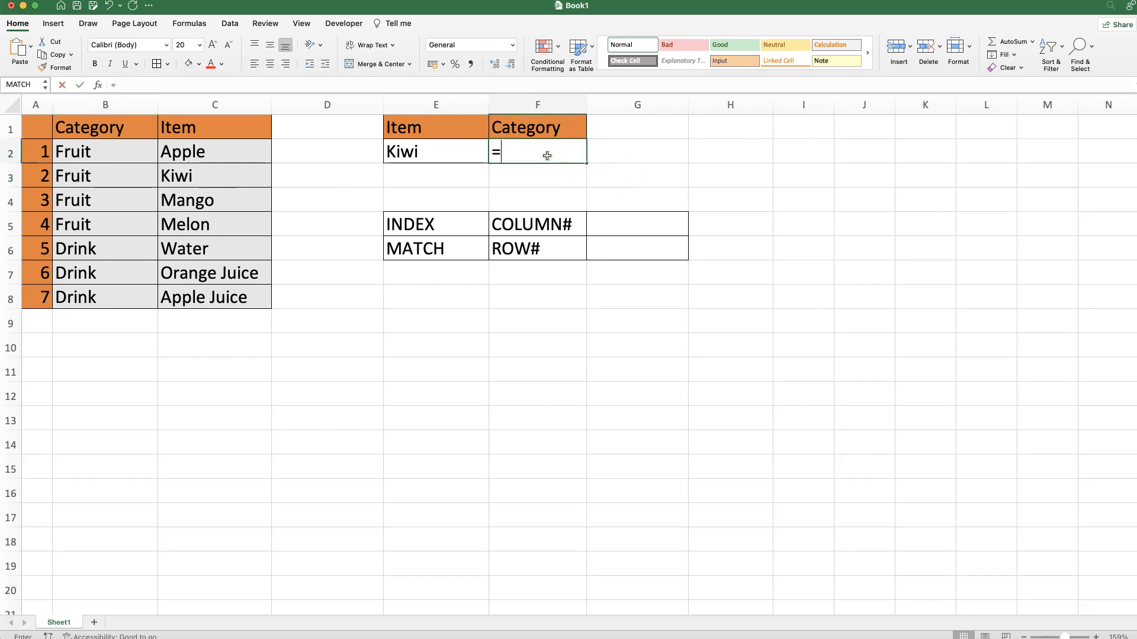
text(INDEX()
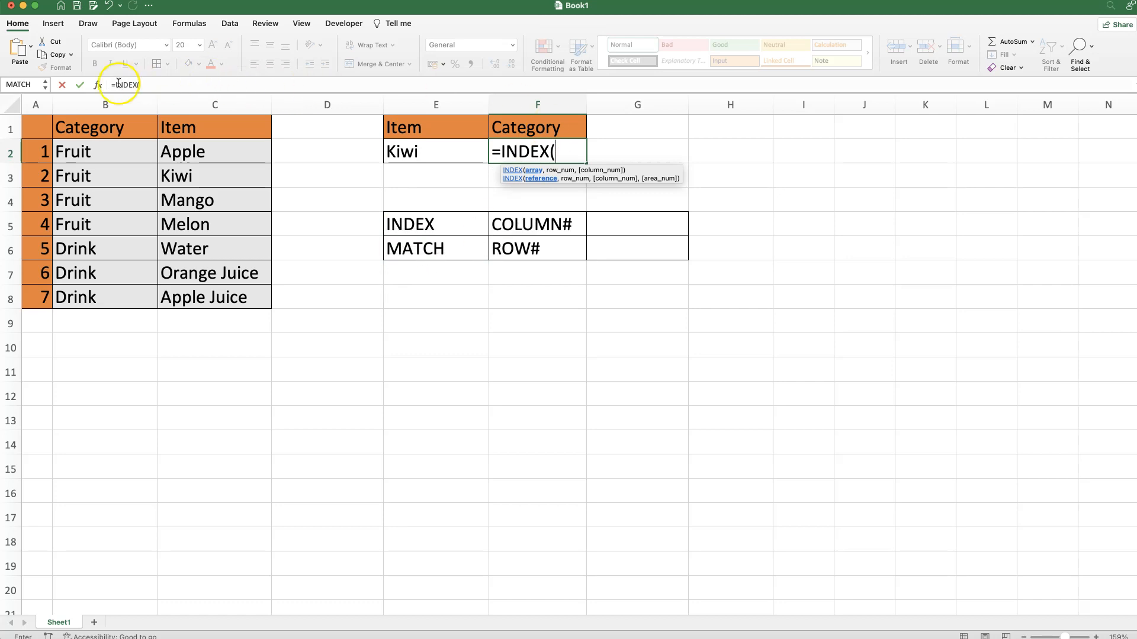
click(95, 85)
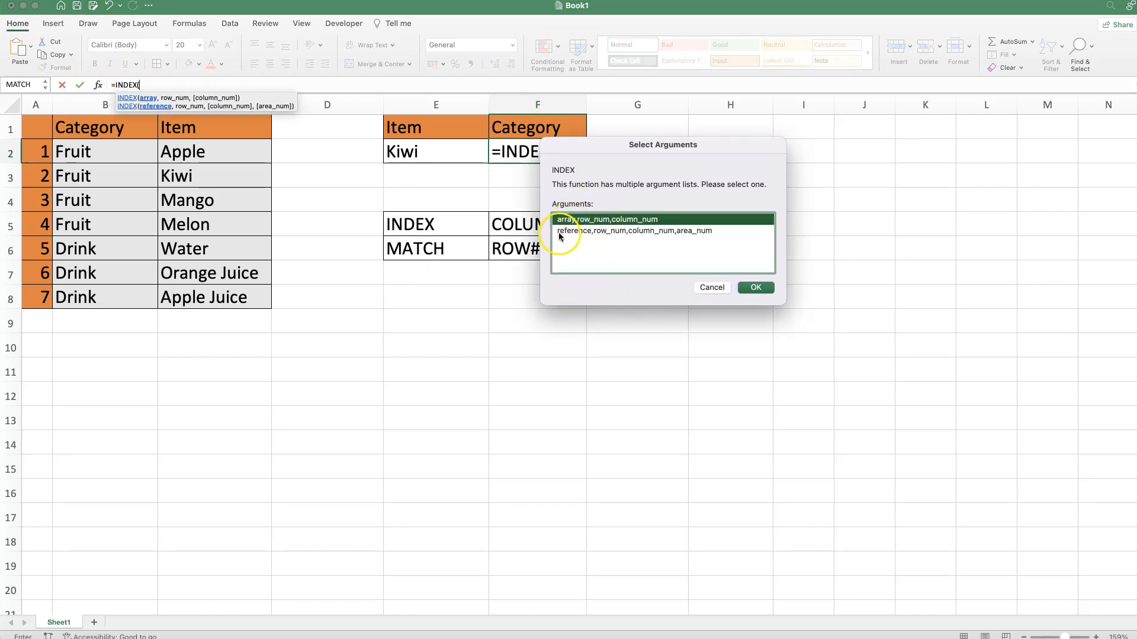
click(577, 222)
click(756, 288)
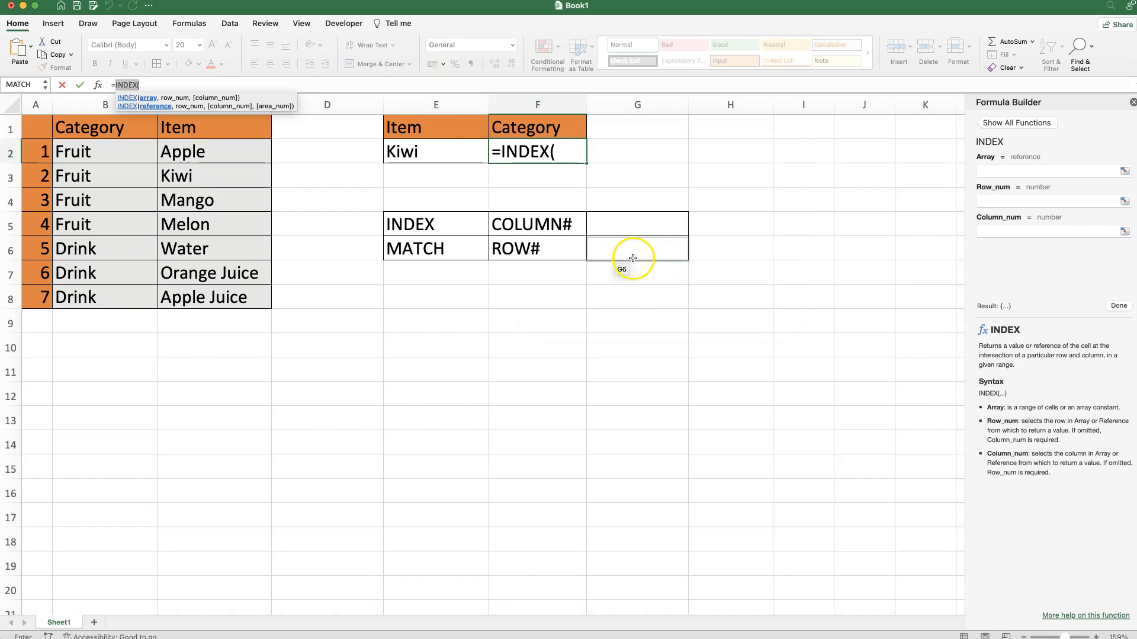
Complete the INDEX formula in F2 with array B2:C8, row number 2 and column number 1.
click(1007, 171)
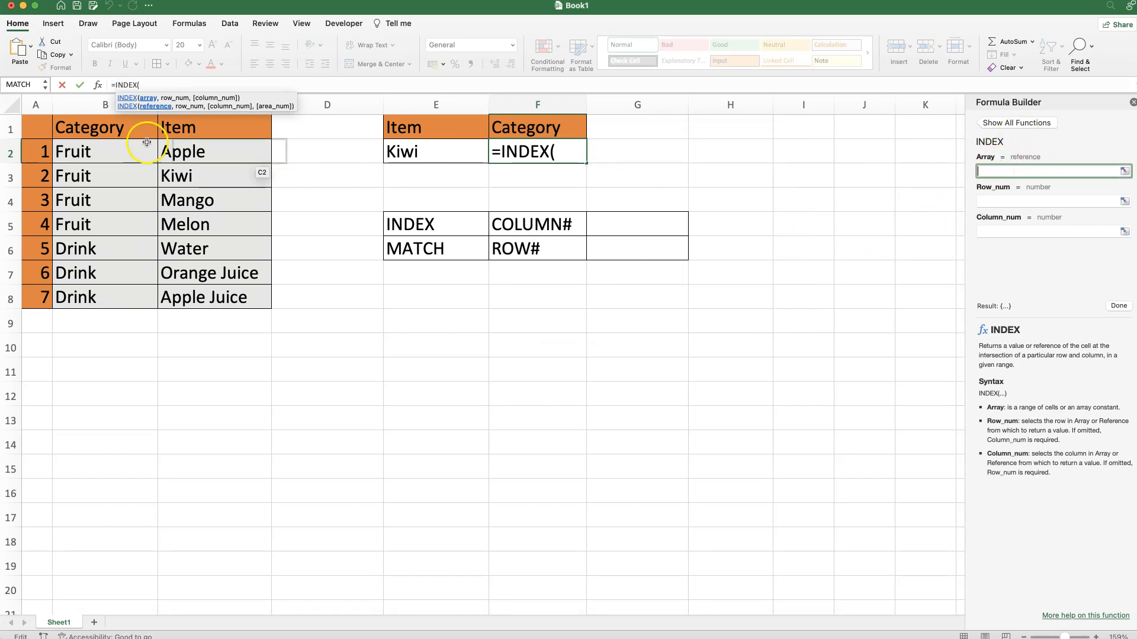
drag(101, 150, 229, 295)
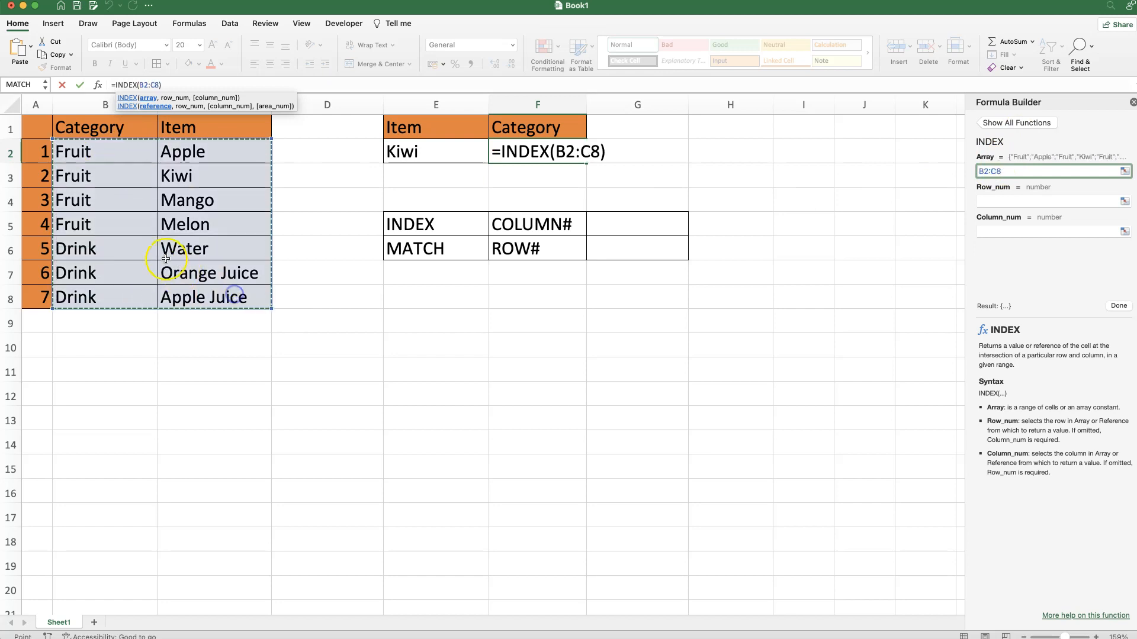
click(999, 202)
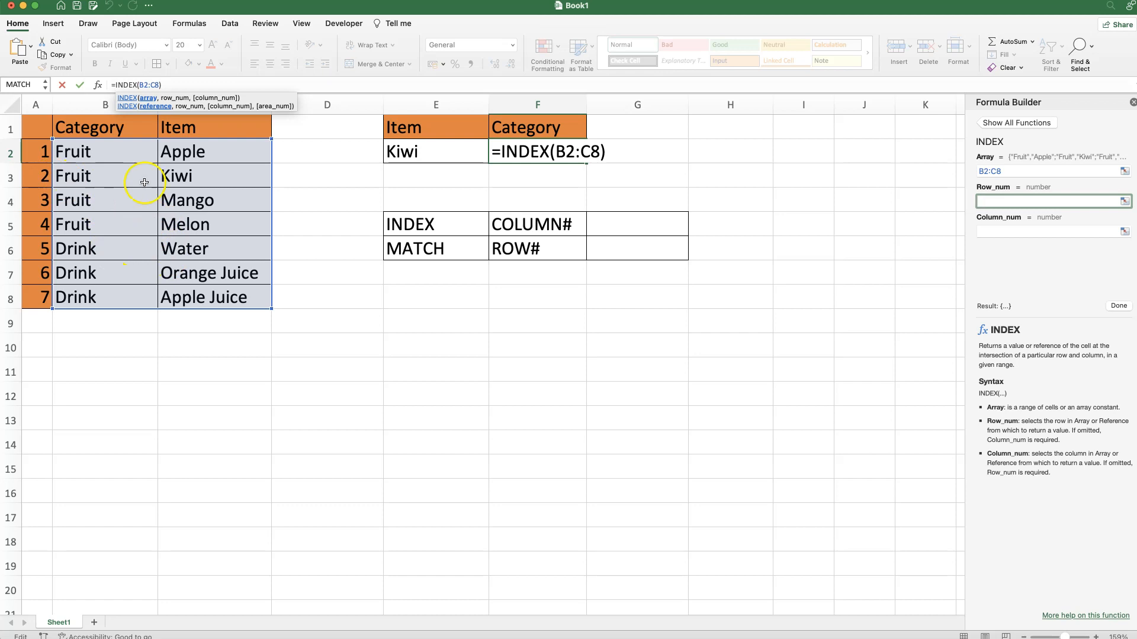
text(2)
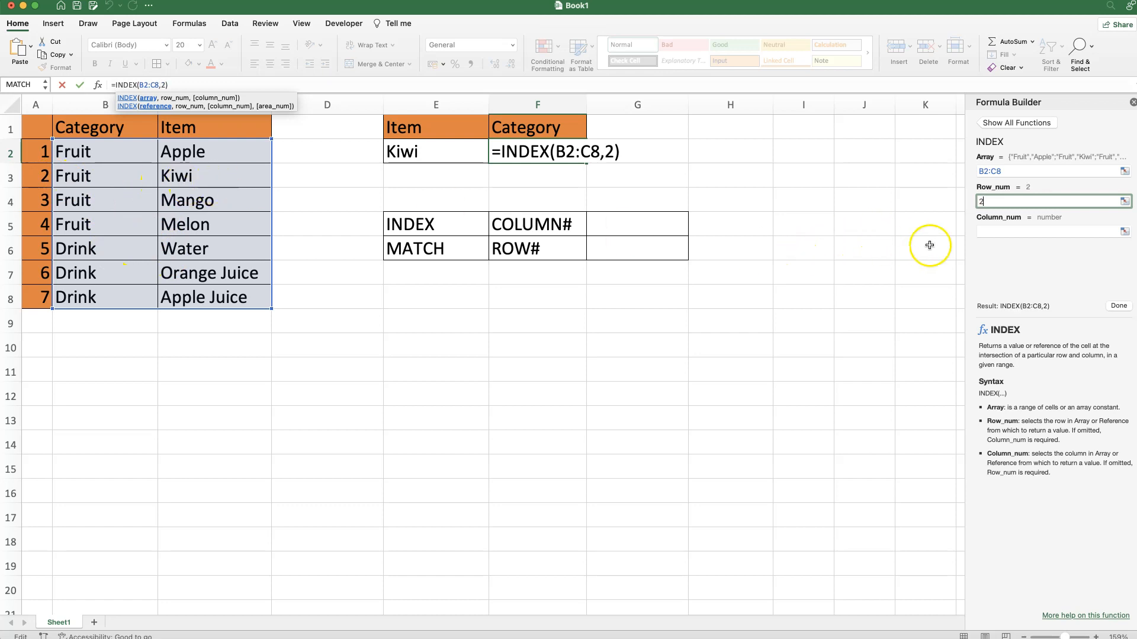
click(999, 232)
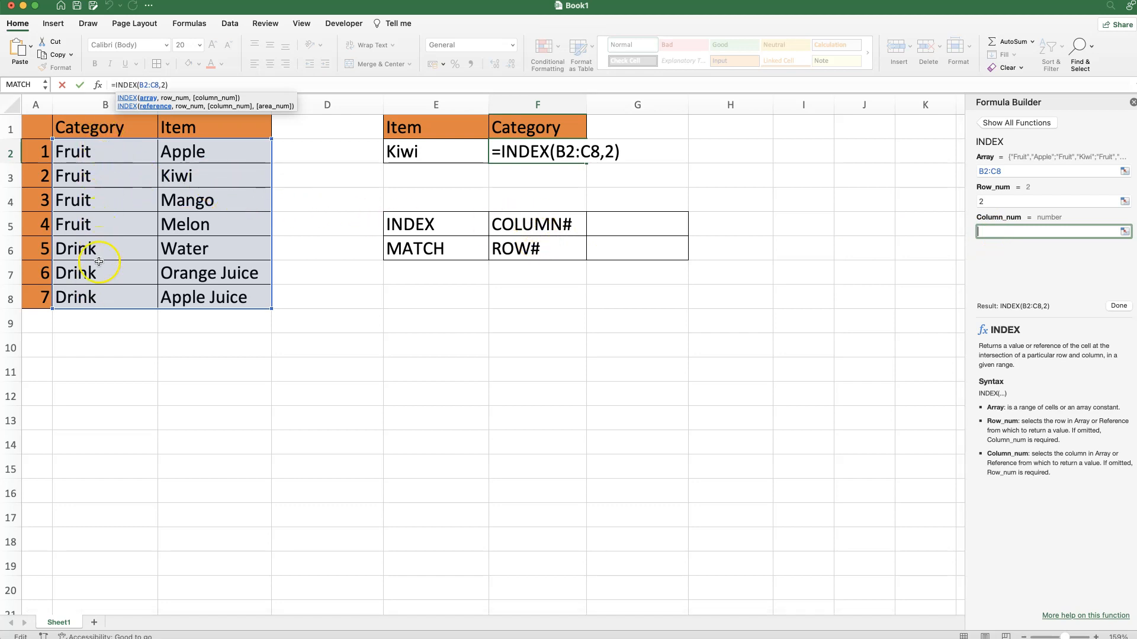
text(1)
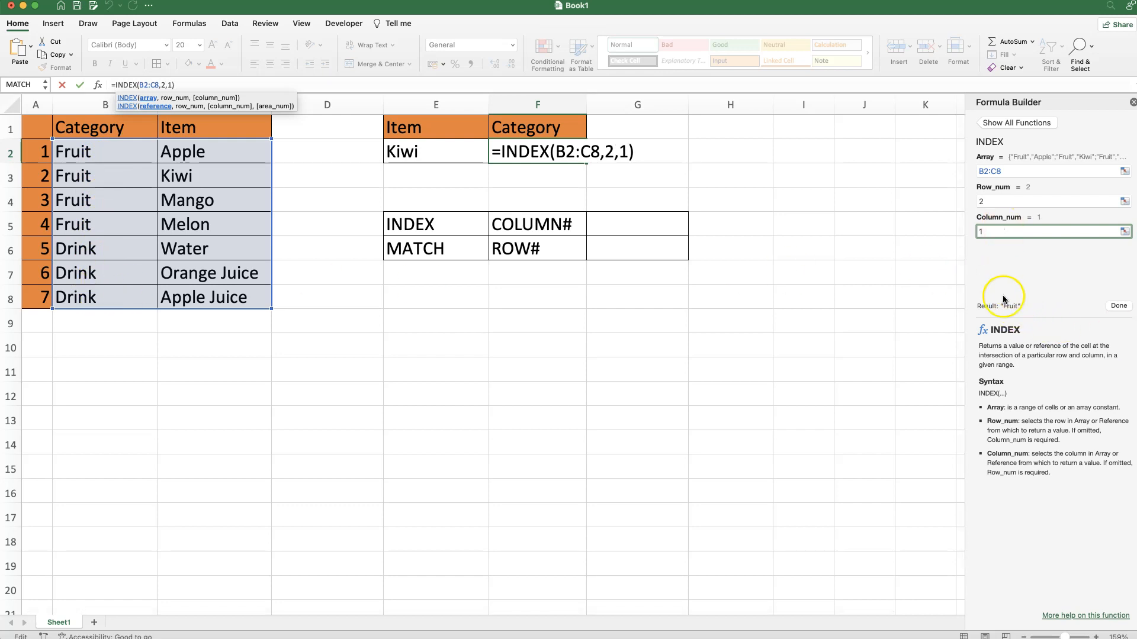
click(1120, 307)
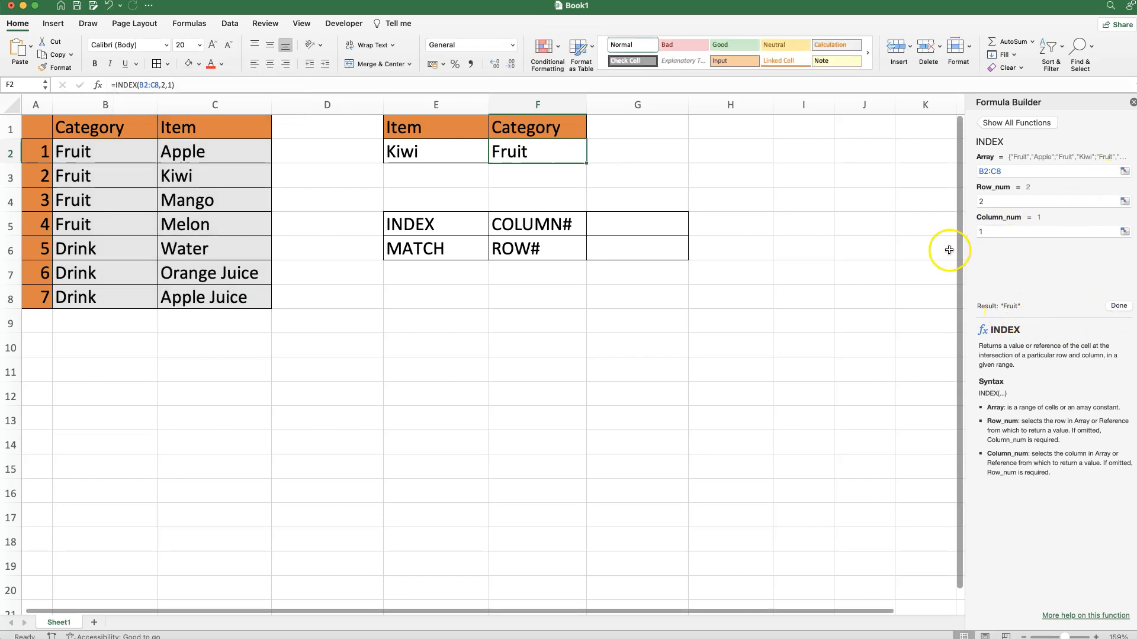
Change the lookup item in E2 to Water and set the row number of the INDEX formula in F2 to 5.
click(411, 153)
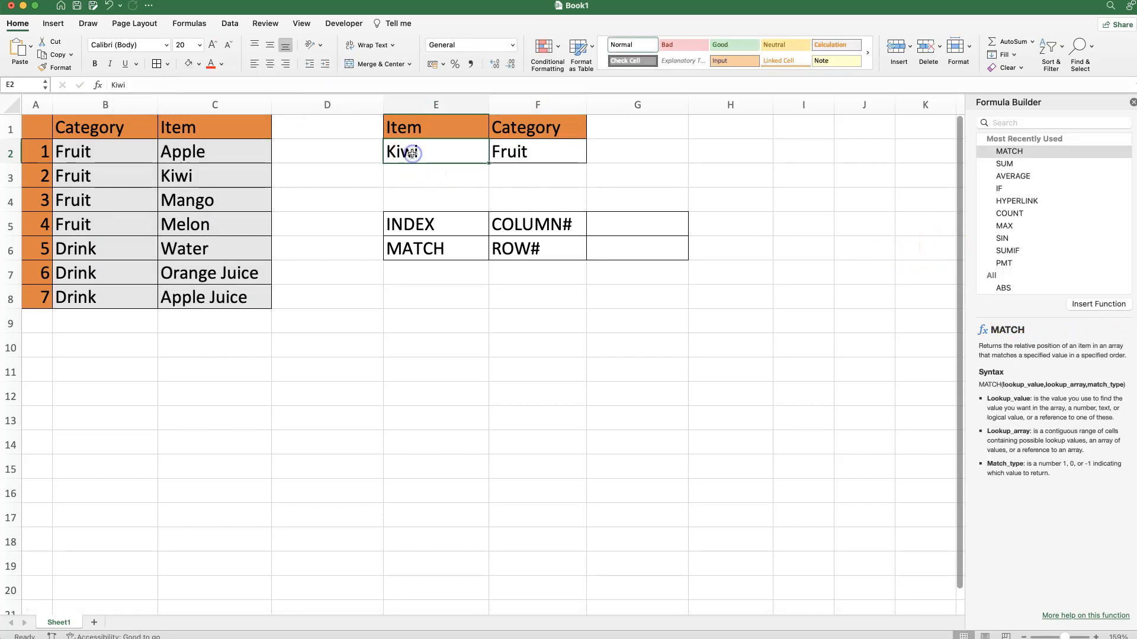
text(Water)
key(Return)
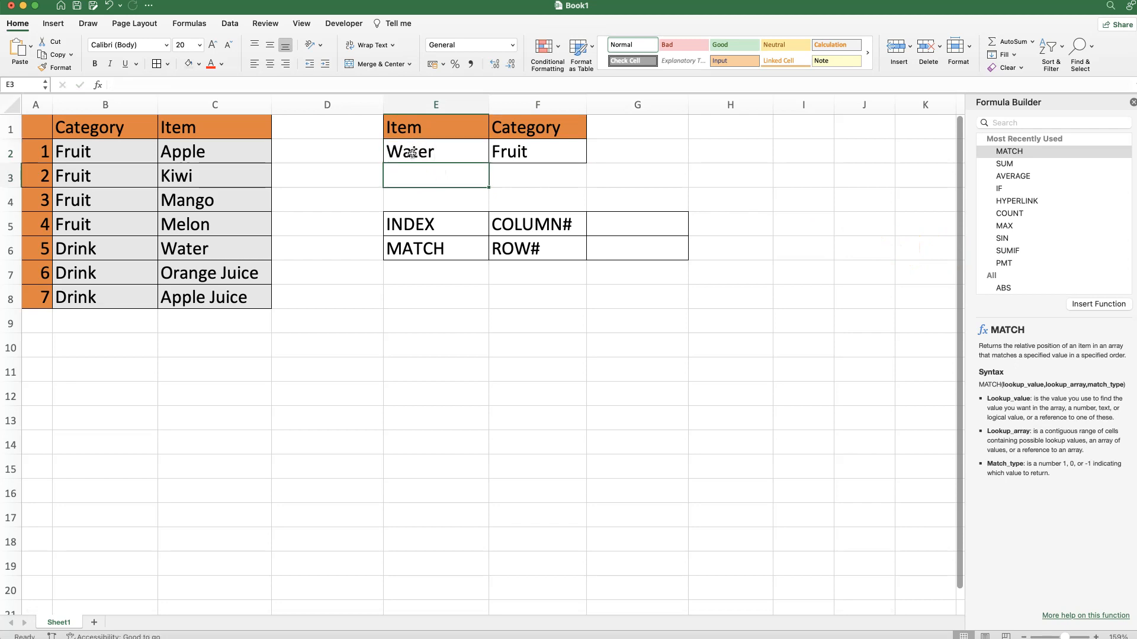
click(550, 151)
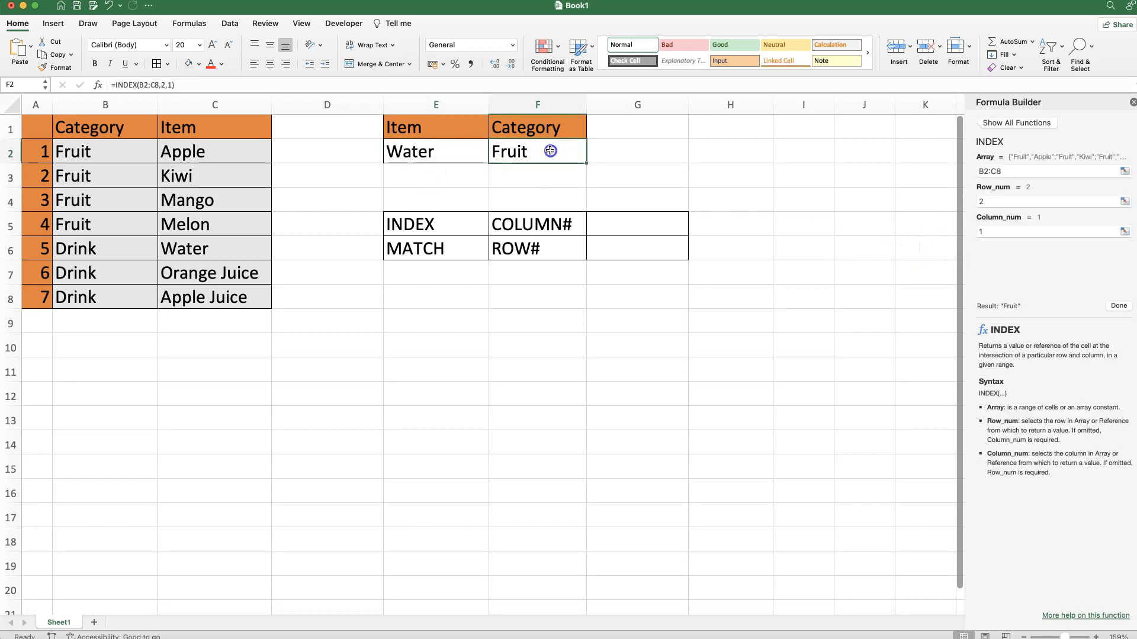
click(995, 203)
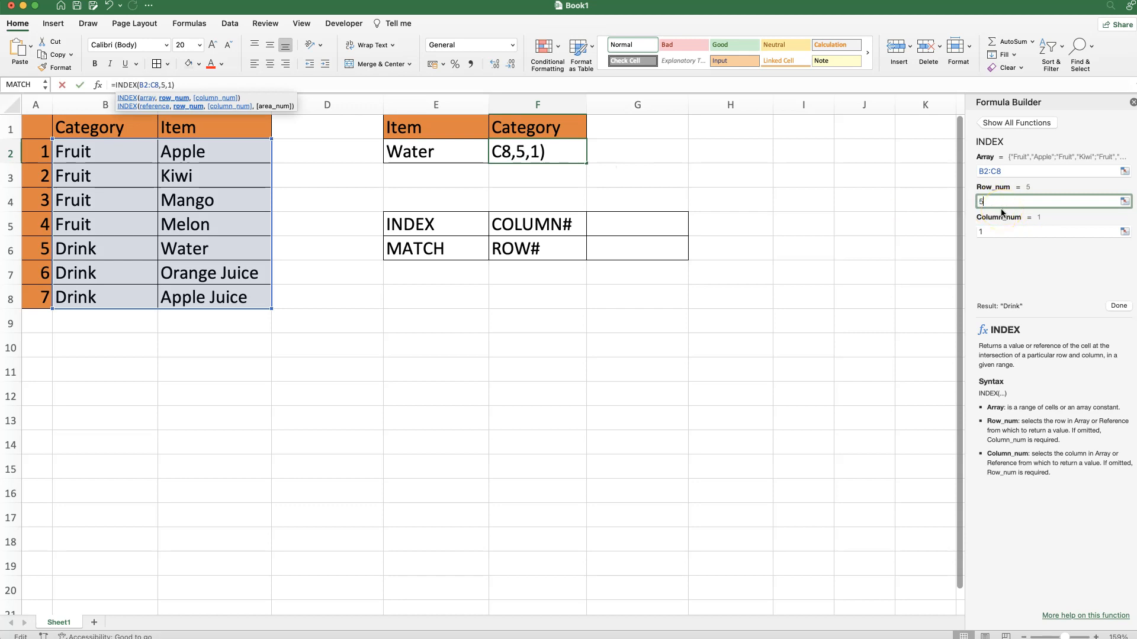
click(1111, 307)
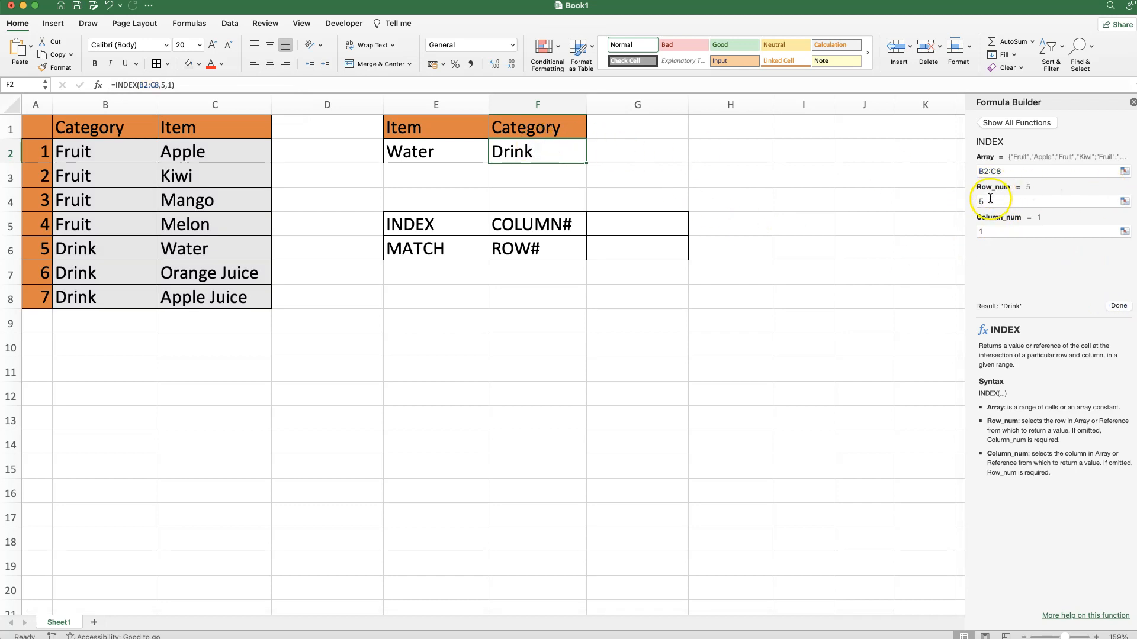
Start a MATCH formula in cell G6 beside ROW# and set its lookup value to E2.
click(439, 249)
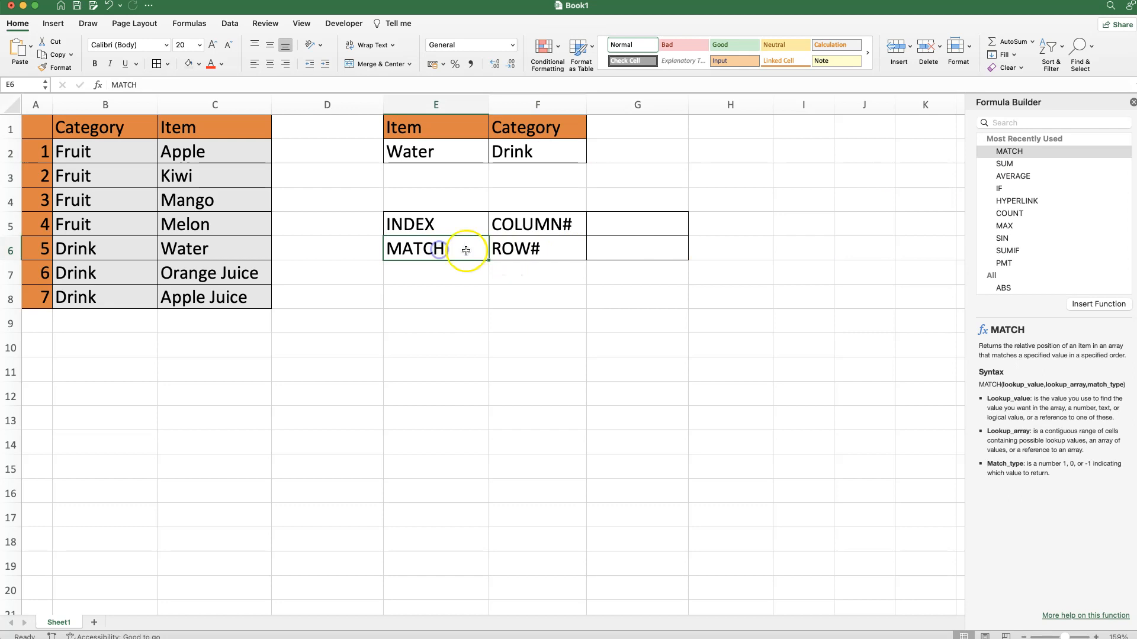
click(629, 253)
text(=MATCH()
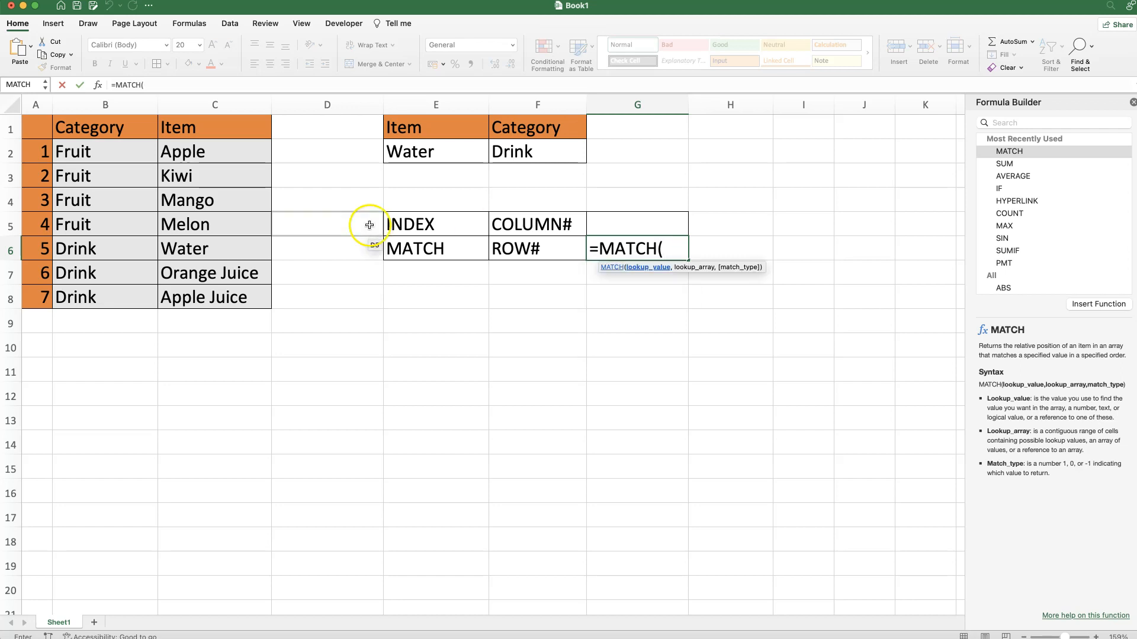
click(98, 86)
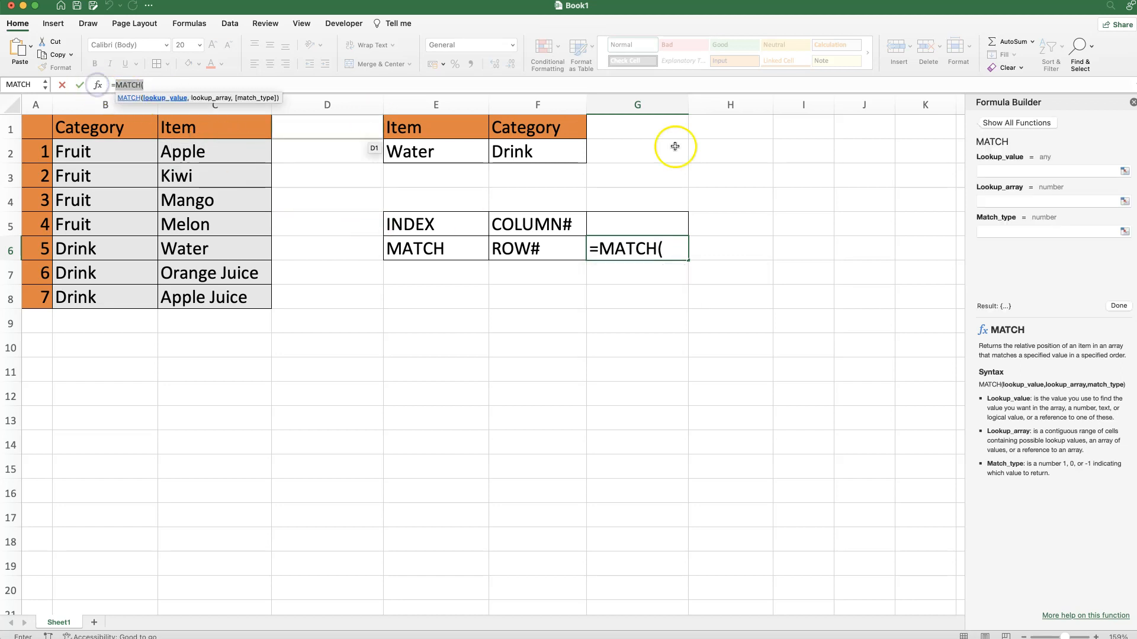
click(980, 171)
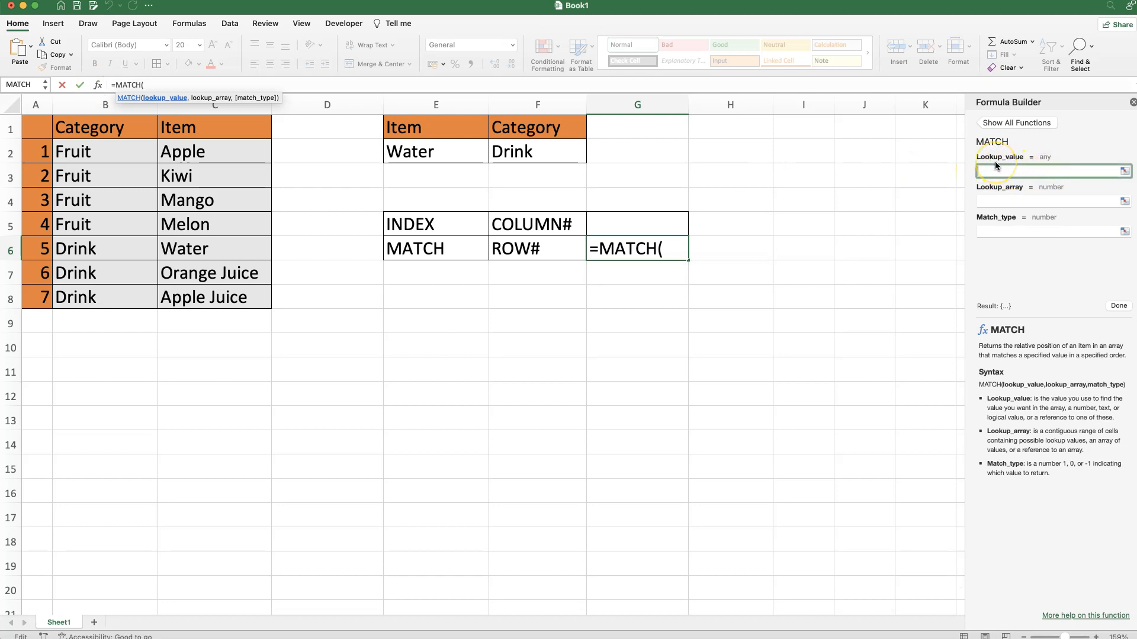
click(409, 153)
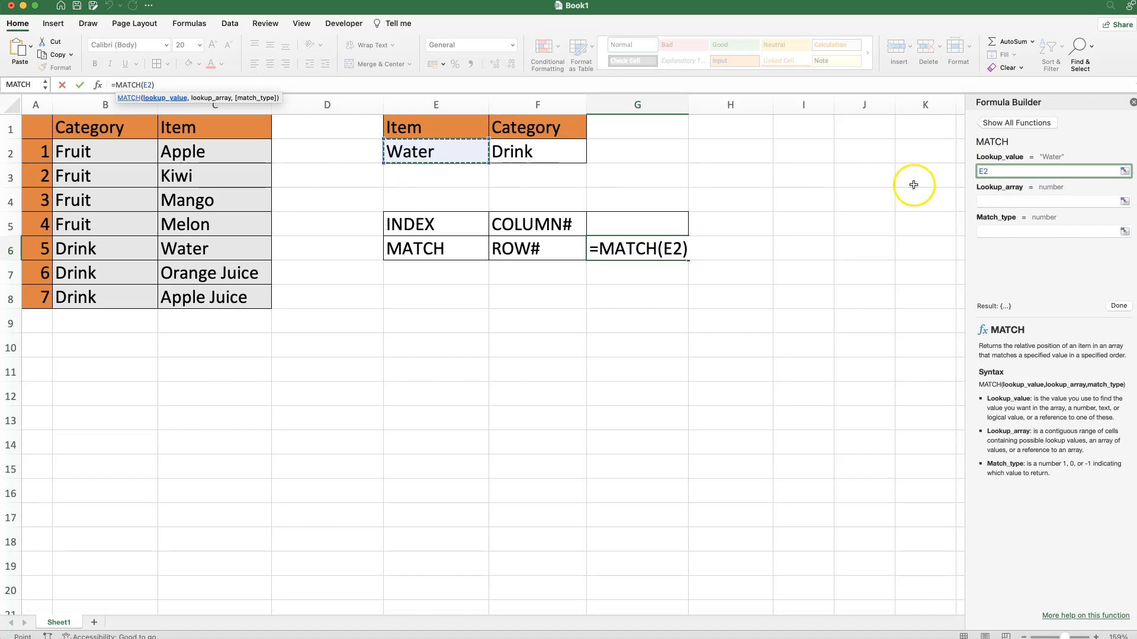
Complete the MATCH formula in G6 with lookup array C2:C8 and match type 0.
click(1000, 203)
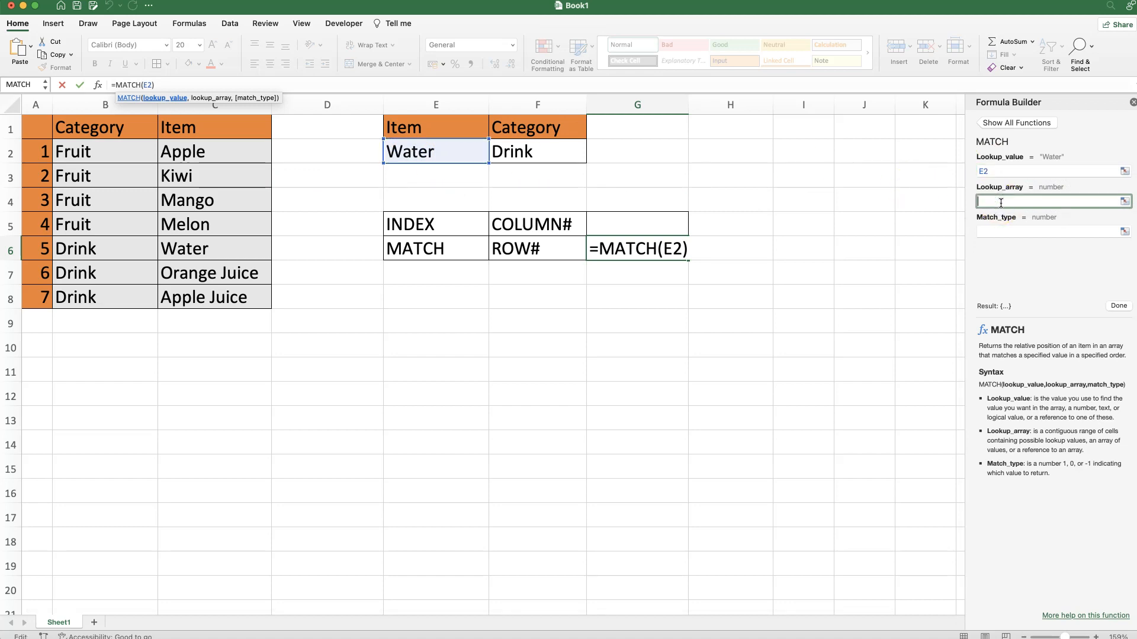
scroll(227, 156, right, 1)
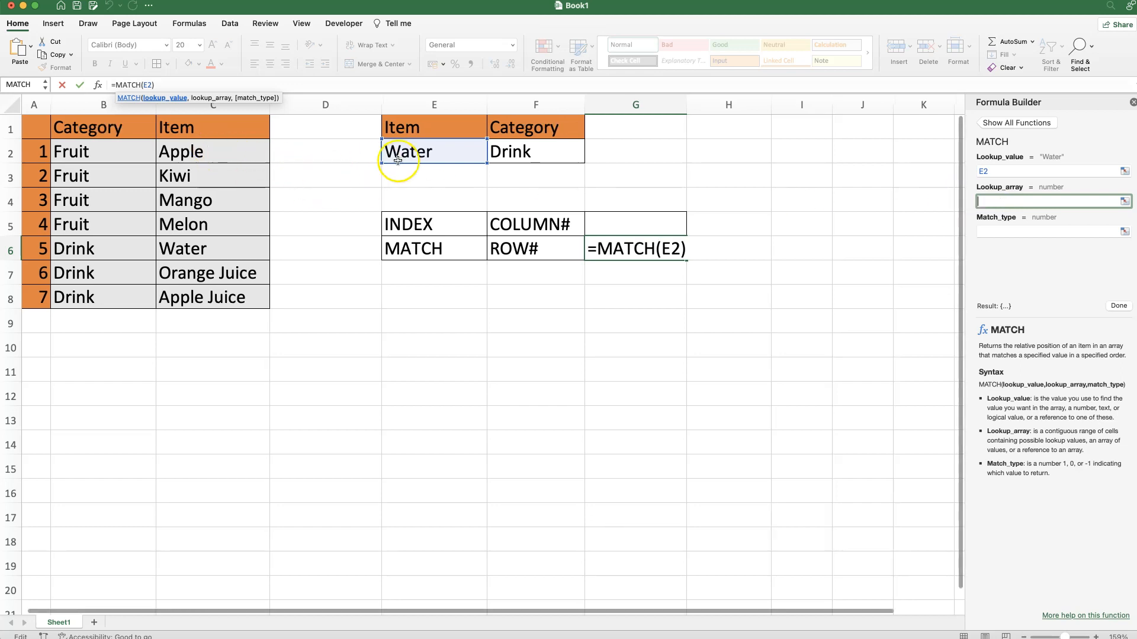
click(208, 152)
drag(205, 171, 251, 303)
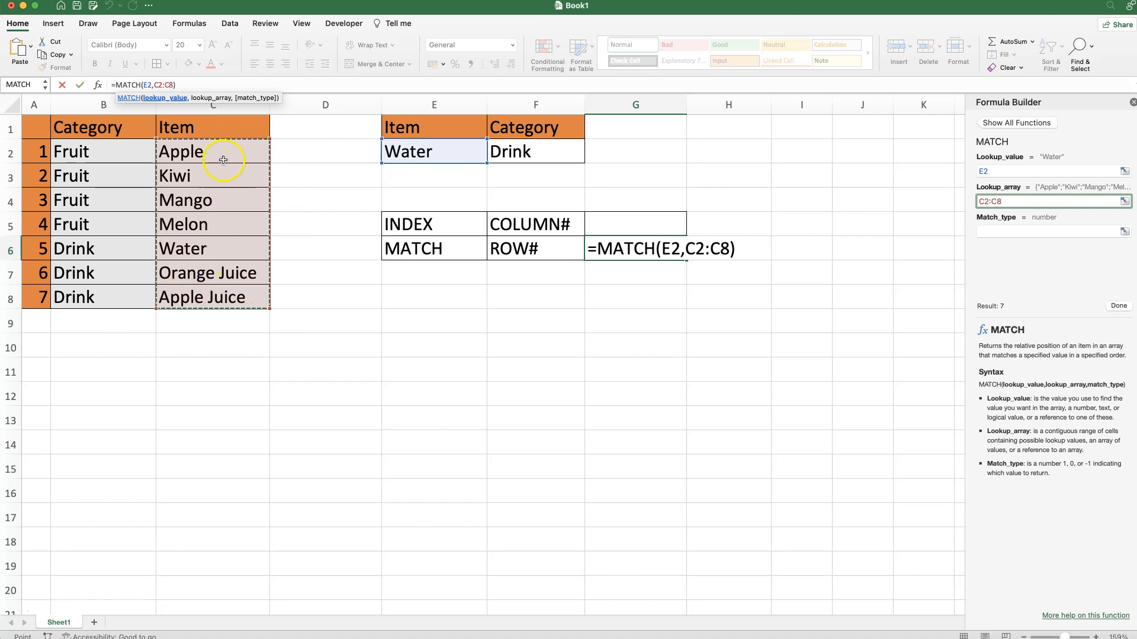
scroll(233, 201, down, 1)
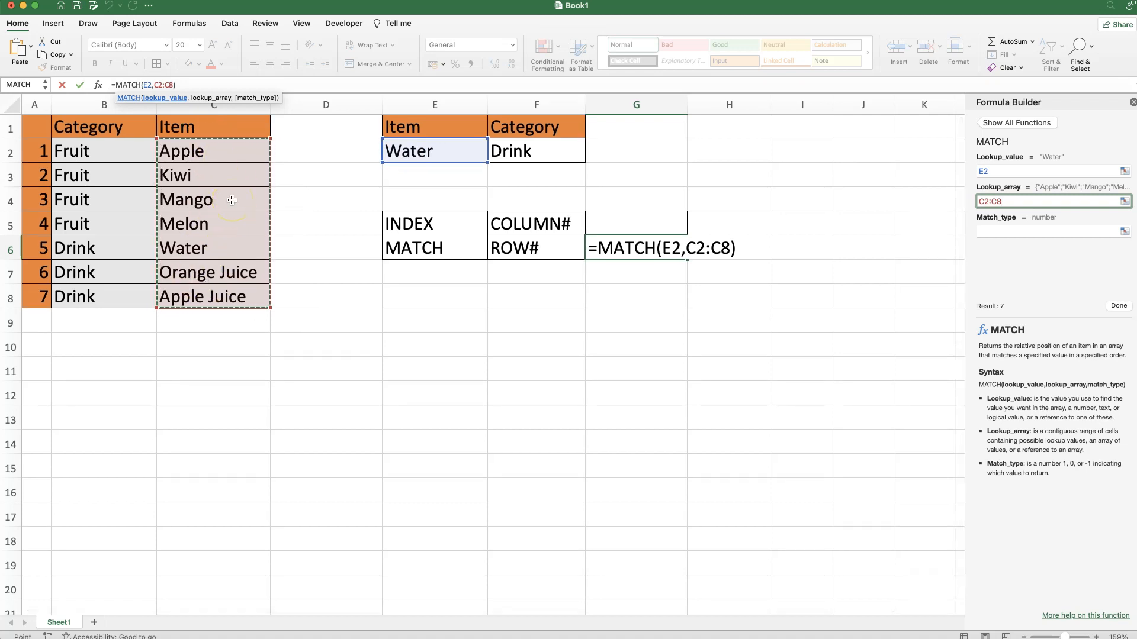
click(990, 232)
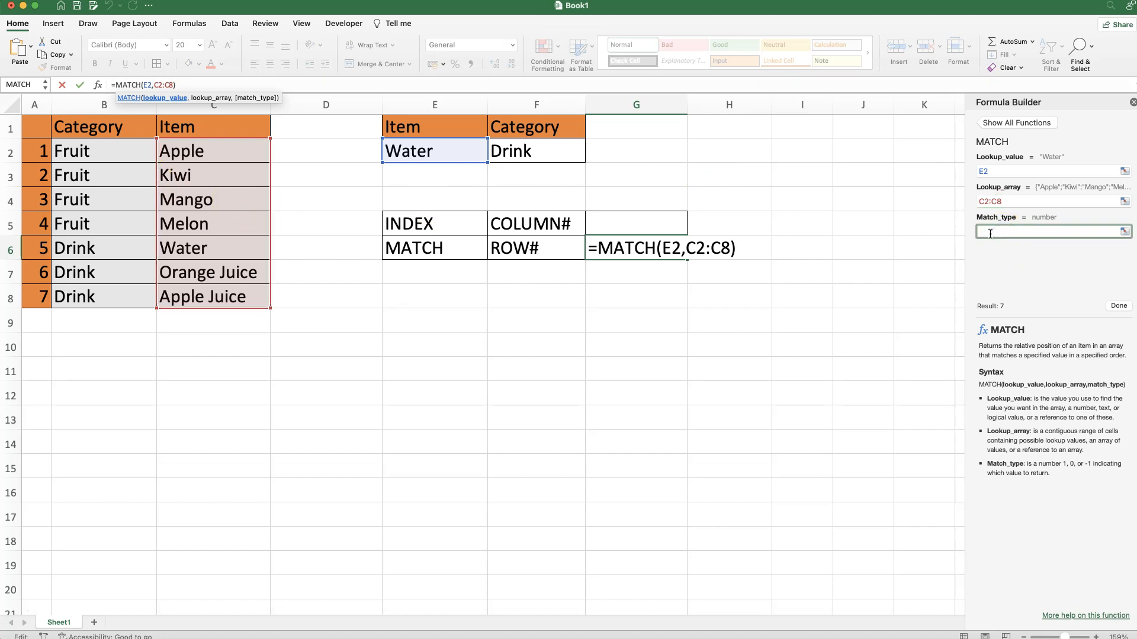
text(0)
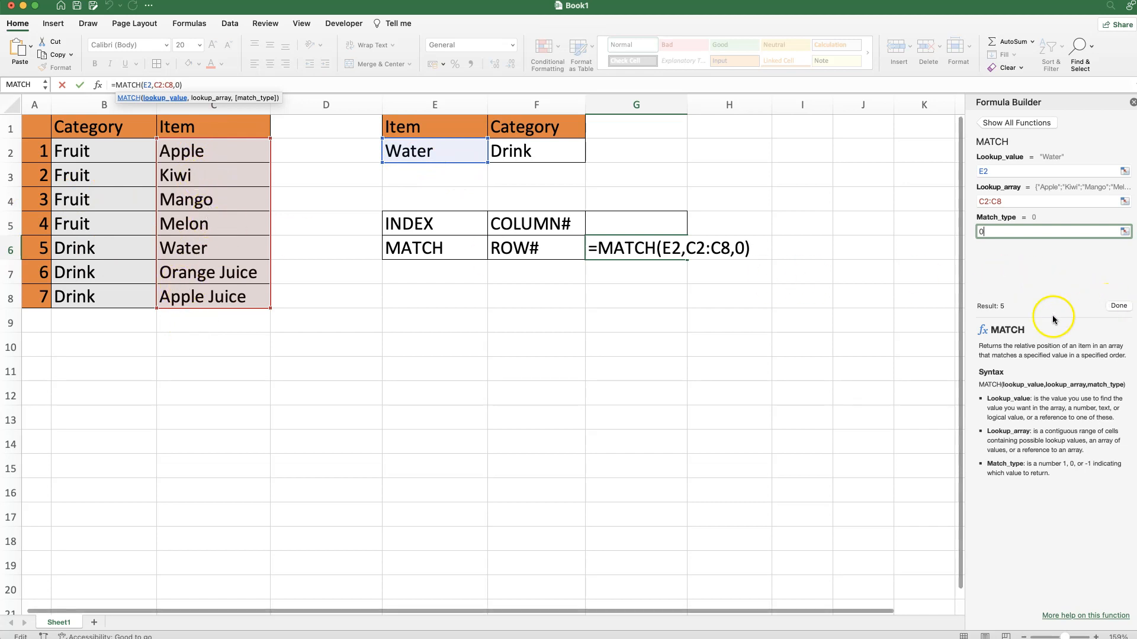
click(1119, 306)
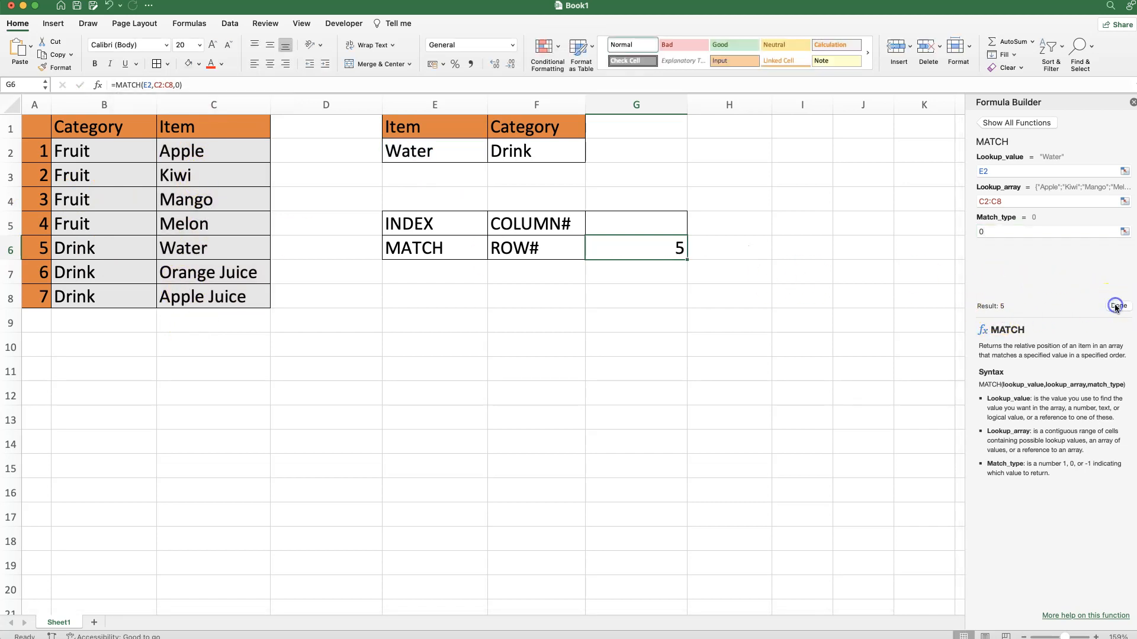
Replace the lookup item in E2 with Apple.
click(439, 154)
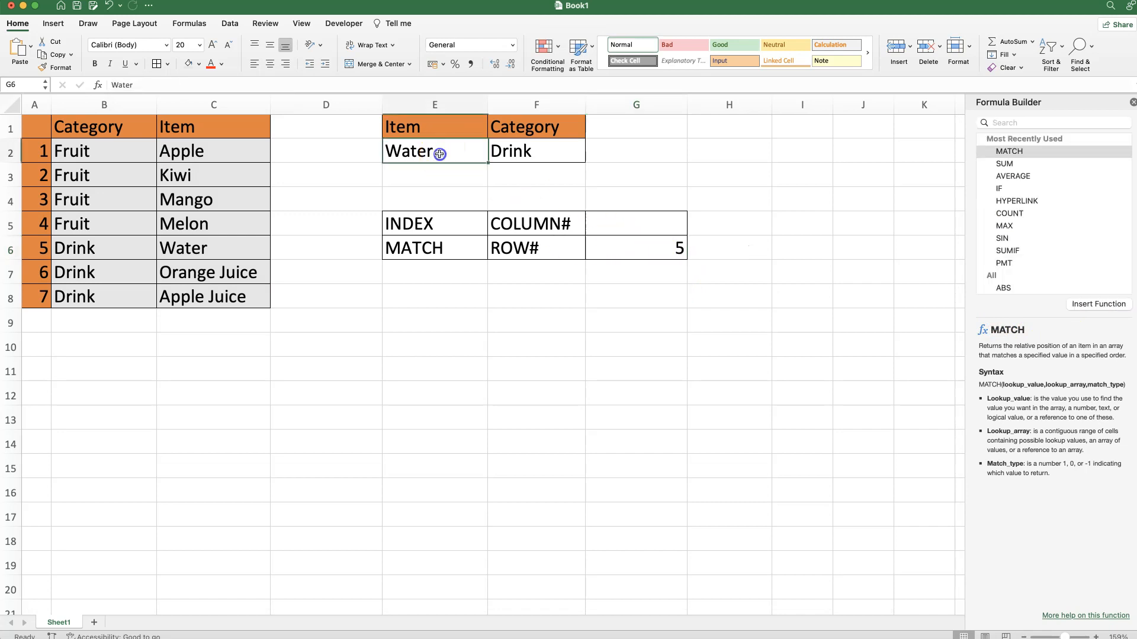
text(Apple)
key(Return)
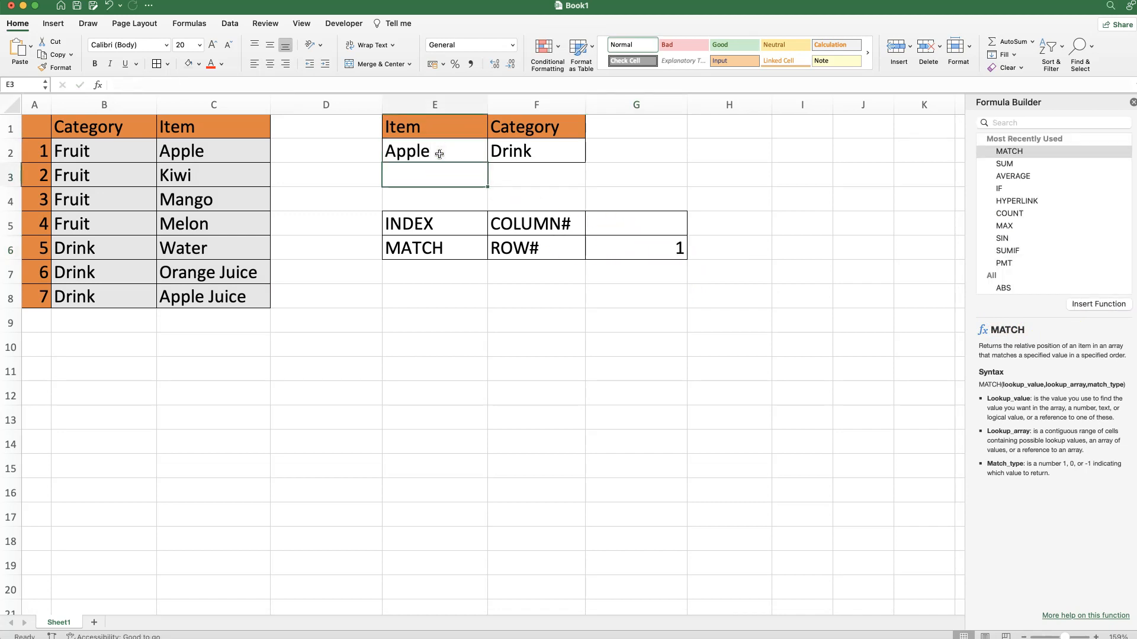
Copy the complete MATCH formula text from cell G6 and leave the cell's formula as it is.
scroll(238, 150, right, 1)
scroll(390, 184, left, 1)
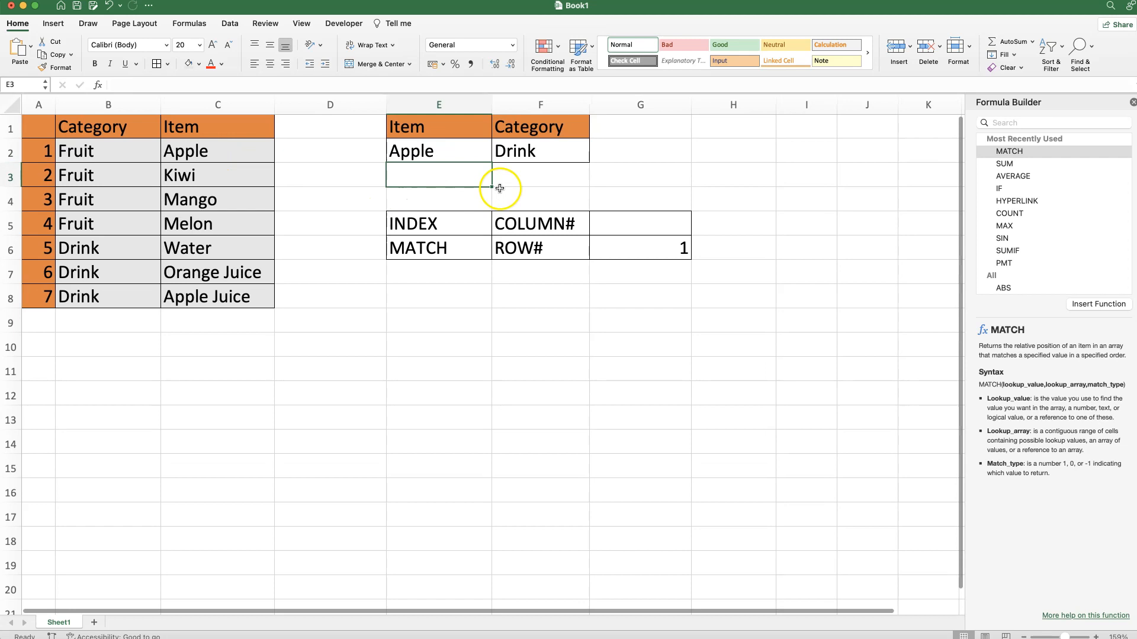
click(535, 153)
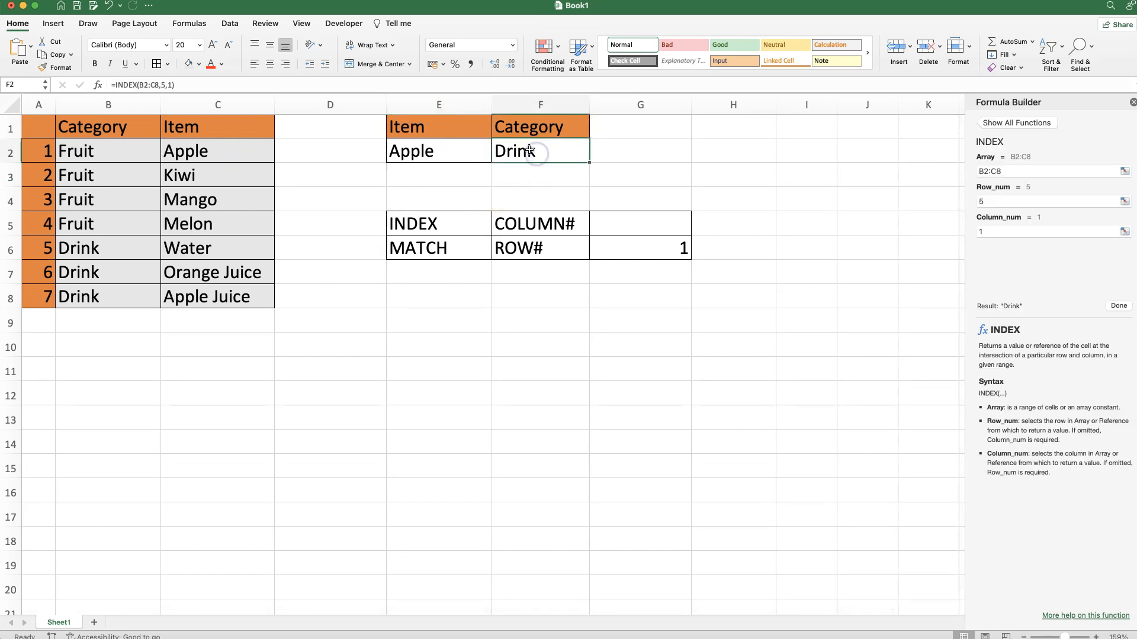
click(641, 249)
drag(236, 85, 112, 85)
key(super+c)
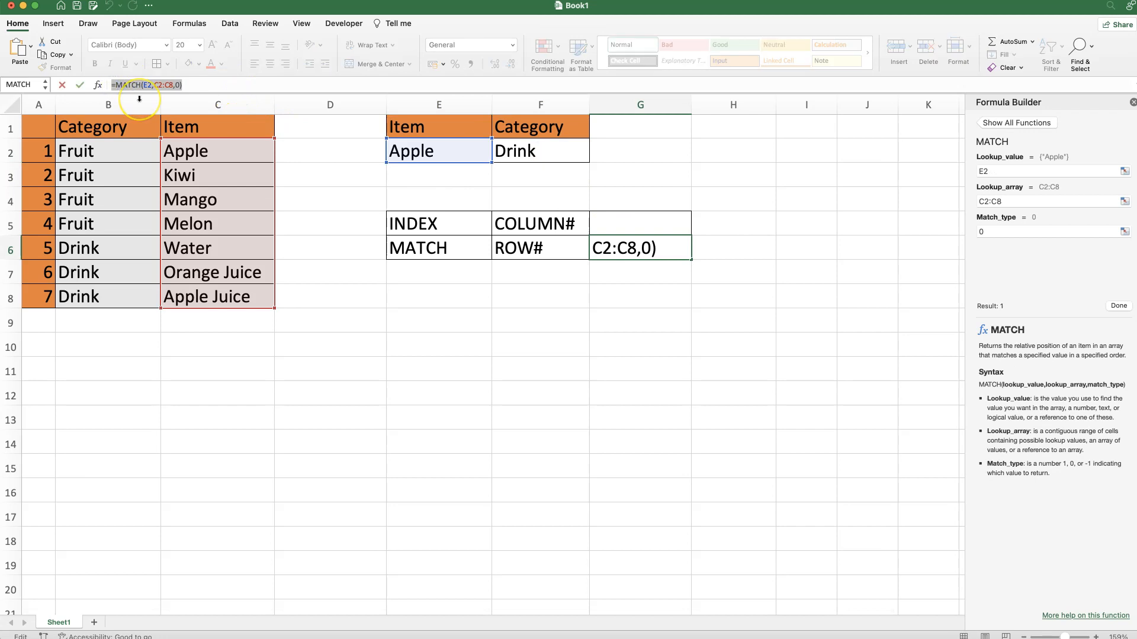
key(Escape)
Replace the row number of the INDEX formula in F2 with the copied MATCH(E2,C2:C8,0), without its equals sign, and close the Formula Builder.
click(551, 154)
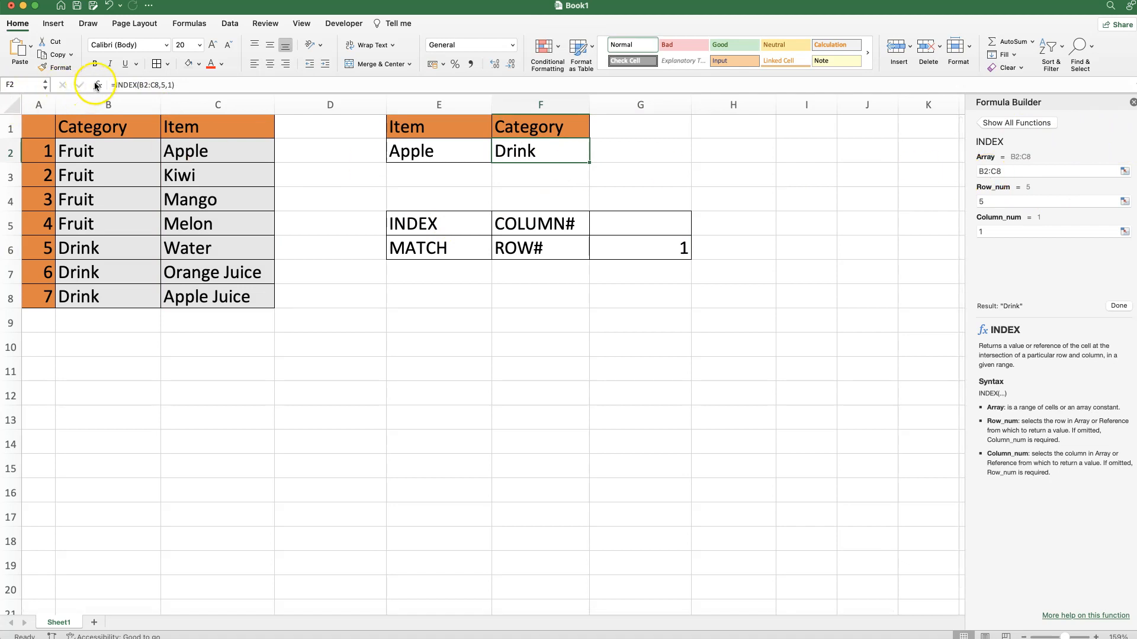
click(1065, 202)
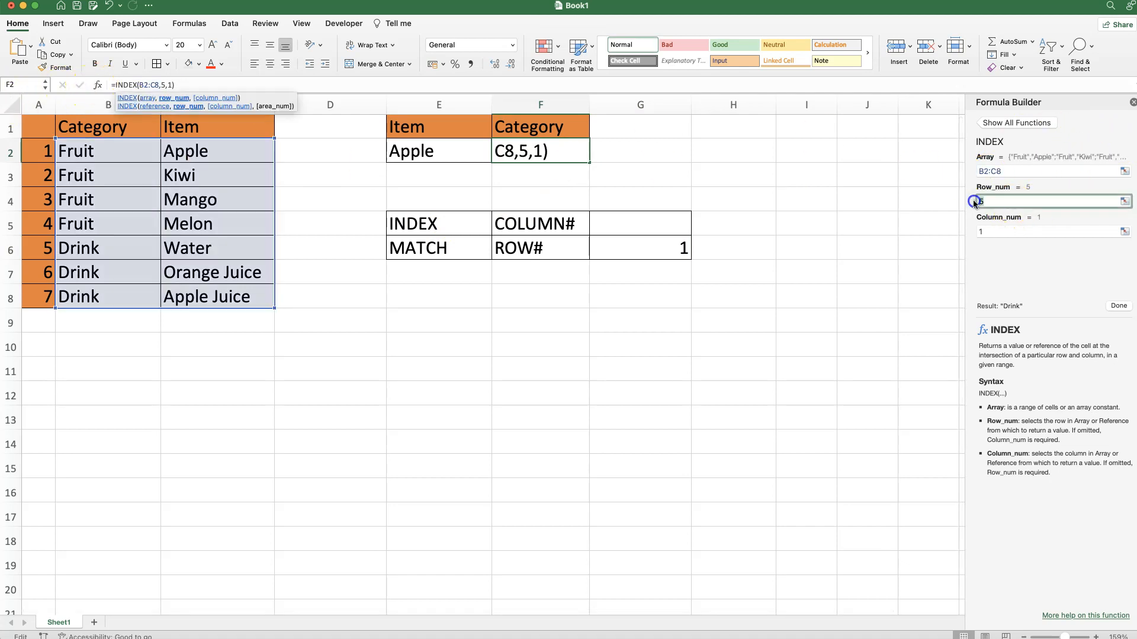
key(BackSpace)
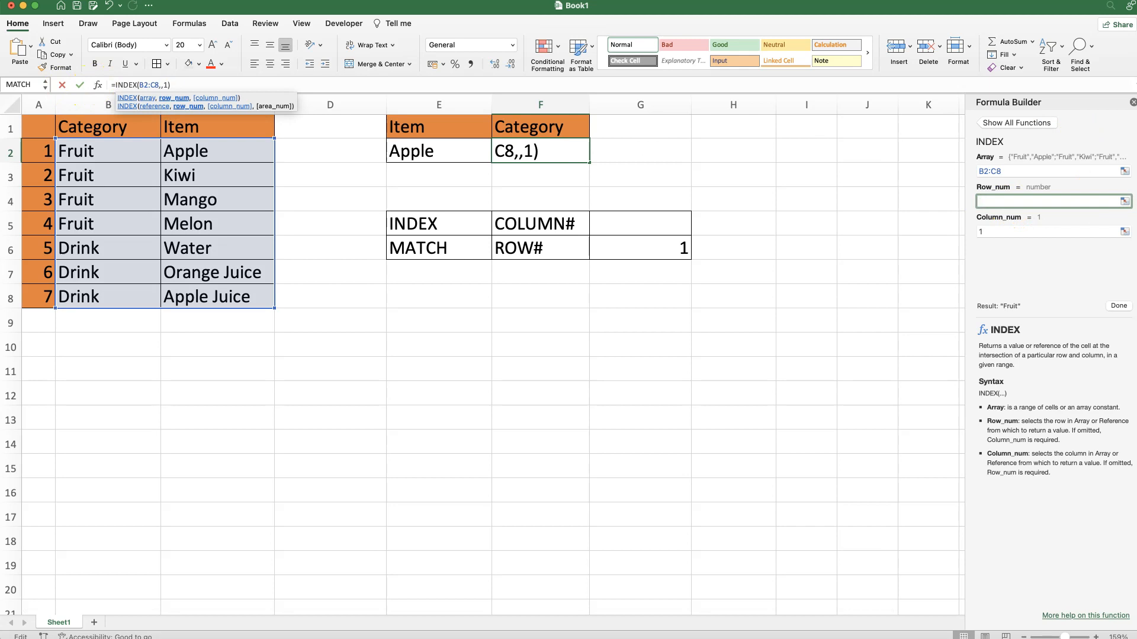
key(super+v)
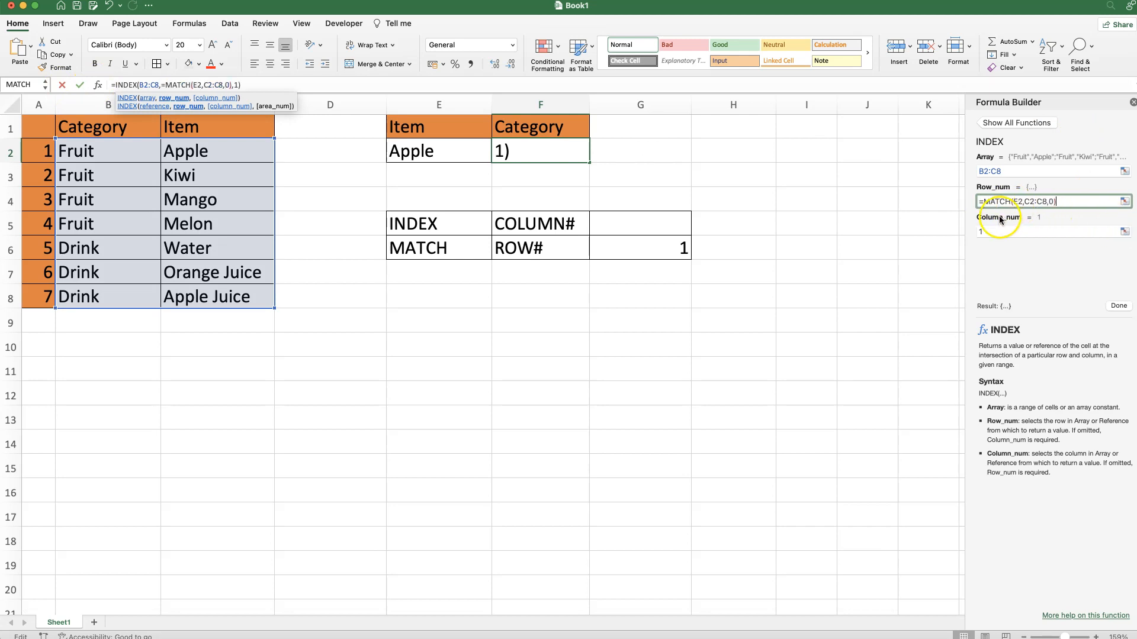
drag(984, 202, 974, 202)
key(BackSpace)
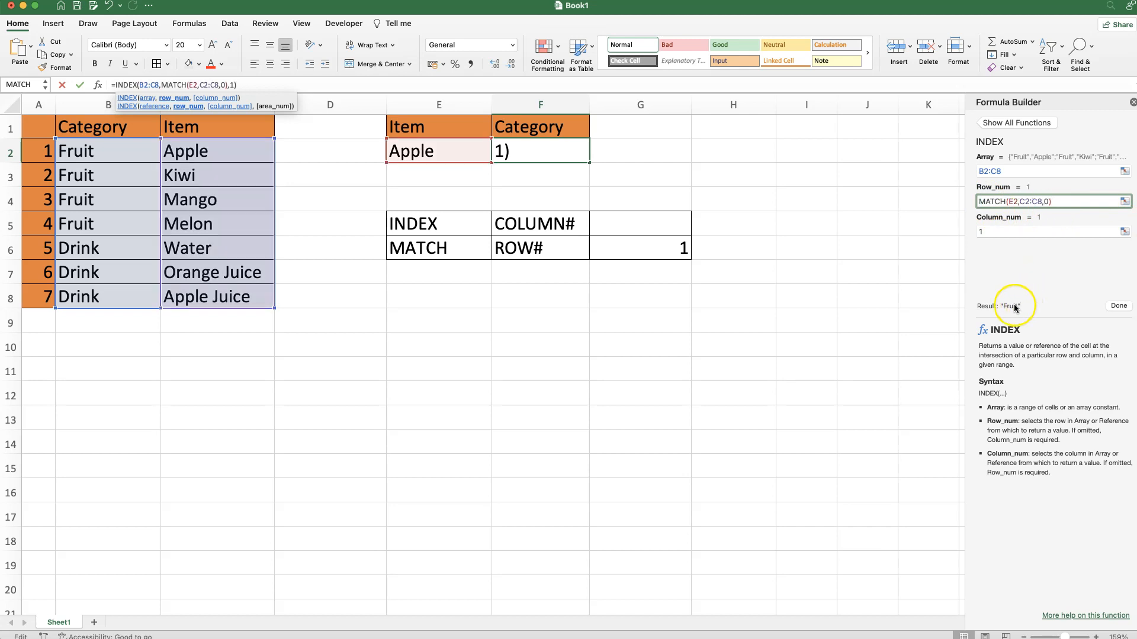
click(1117, 305)
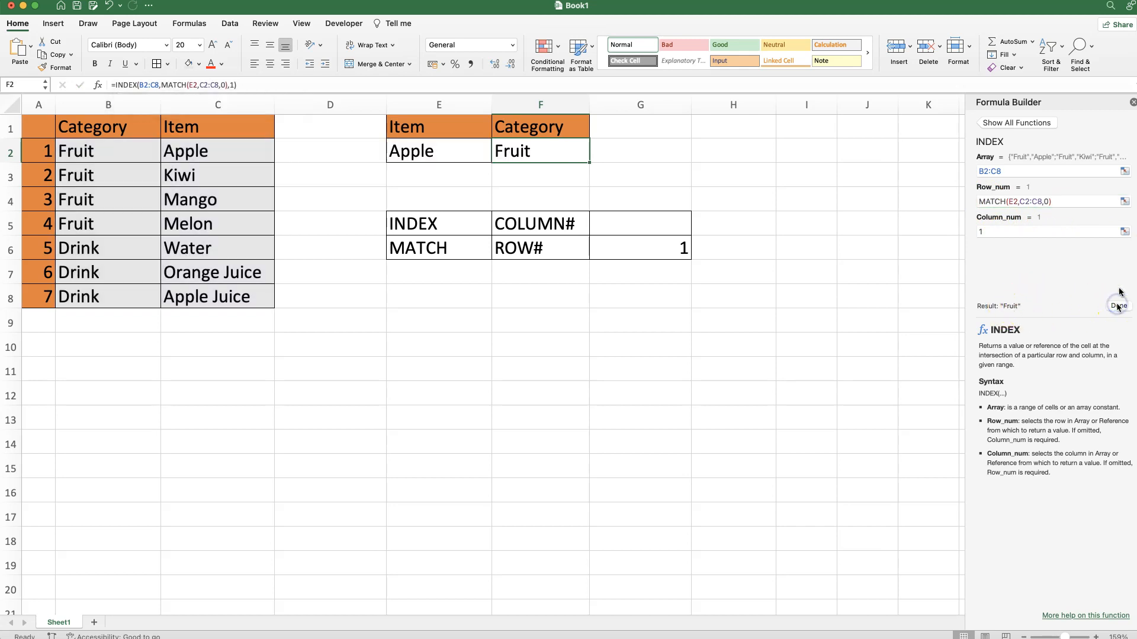
click(1132, 103)
Enter Kiwi and Water in turn as the lookup item in E2 to test the combined formula.
click(454, 152)
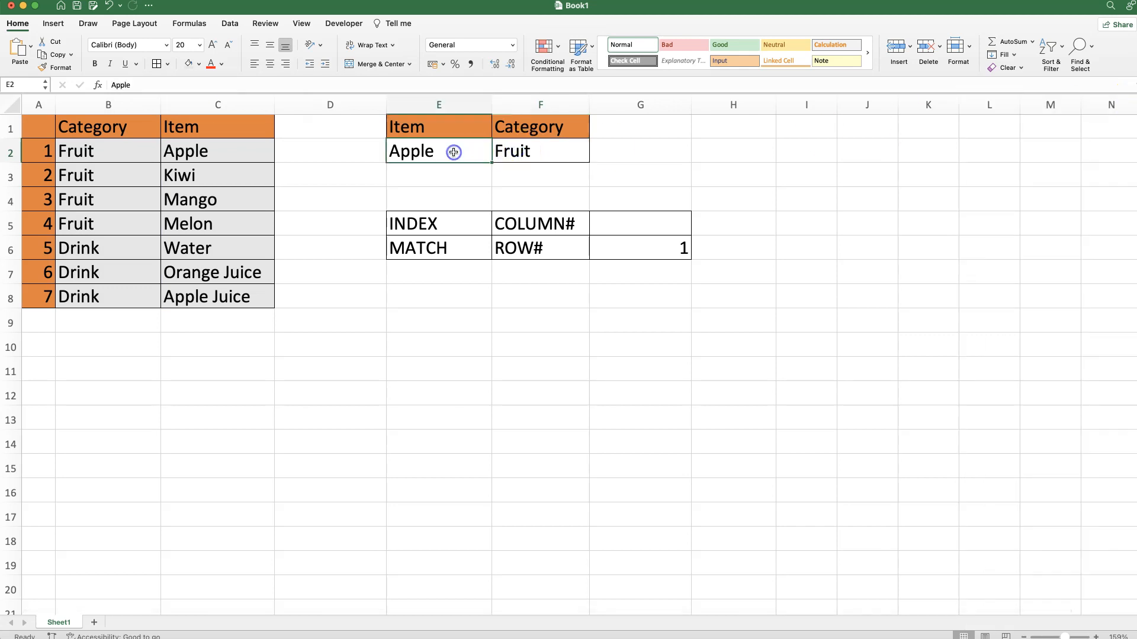
text(K)
key(Return)
click(454, 152)
text(Wa)
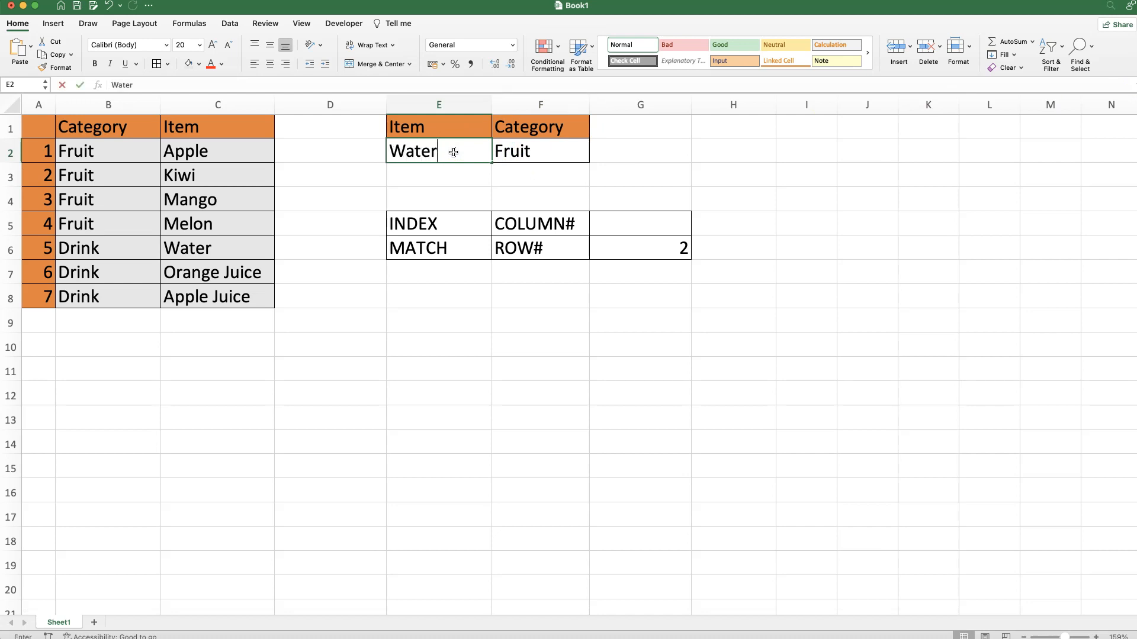
text(ter)
key(Return)
Change the category of Orange Juice in cell B7 to Juice.
click(148, 273)
text(Juice)
key(Return)
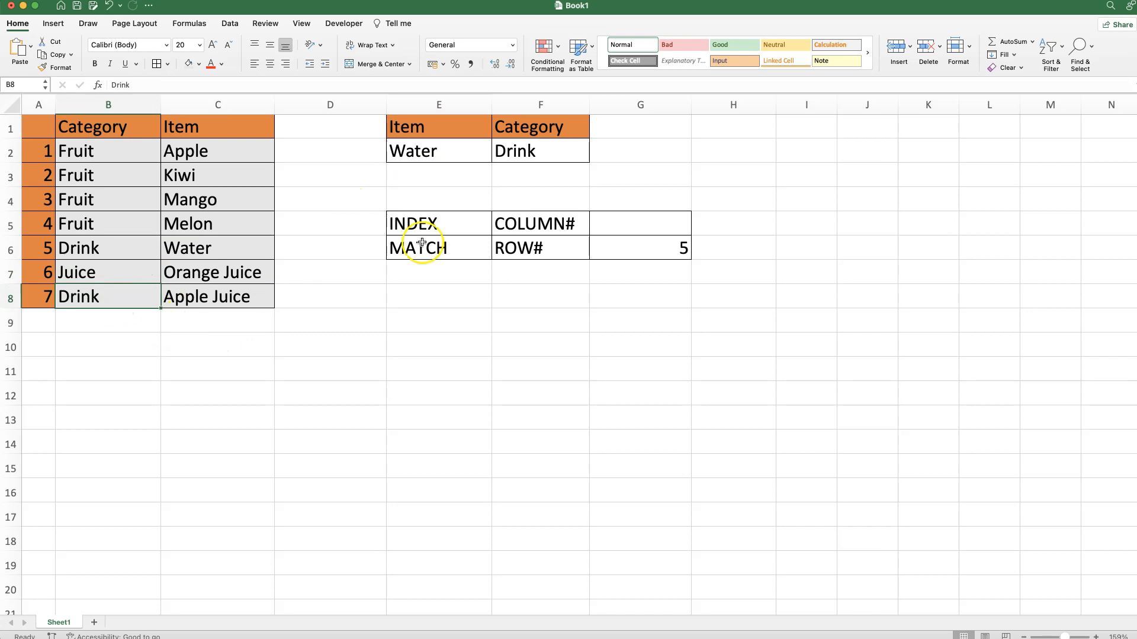
Set the lookup item in E2 to Orange Juice and select the category result in F2 to check its formula.
click(402, 153)
text(Ora)
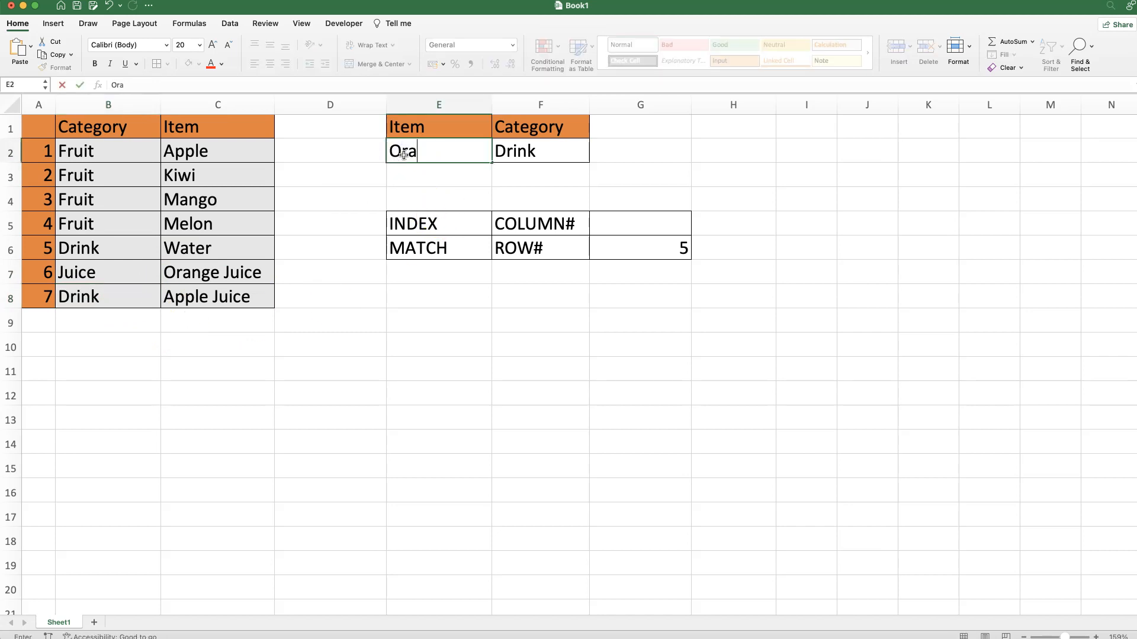
text(nge Juice)
key(Return)
click(563, 153)
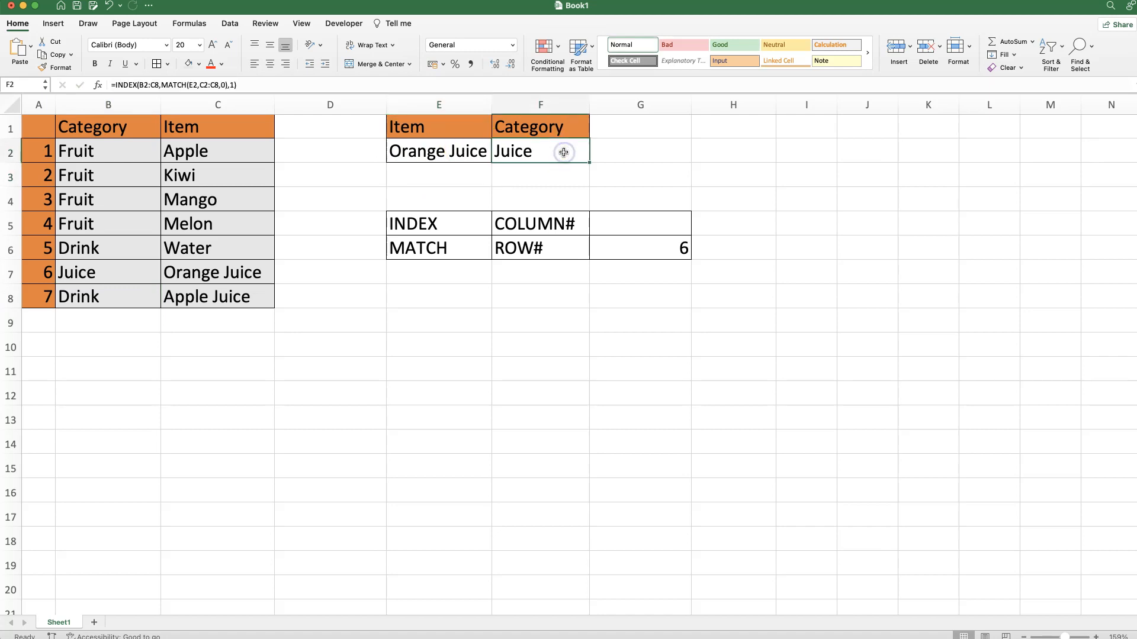